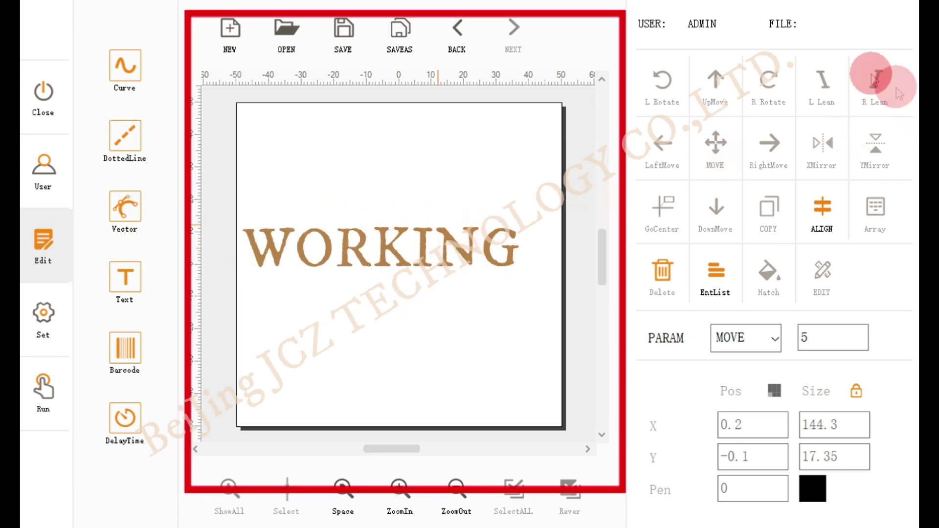
# Step: Look over the basic shape and dotted line options, then cancel the vector import
pyautogui.click(123, 69)
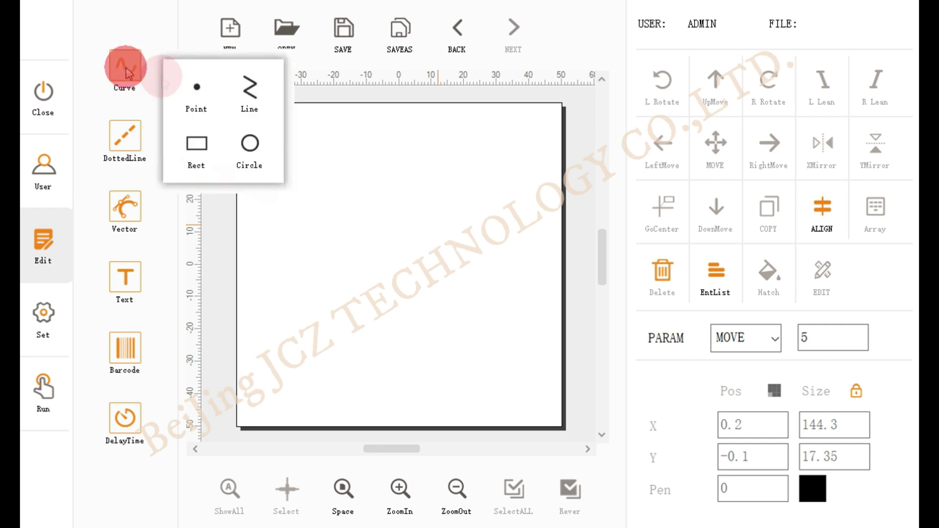
pyautogui.click(120, 140)
pyautogui.click(124, 213)
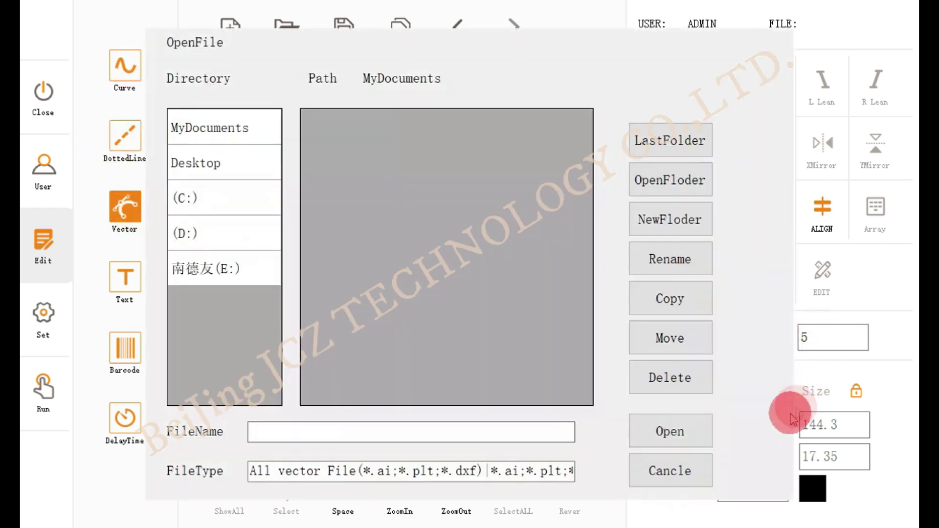
pyautogui.click(670, 472)
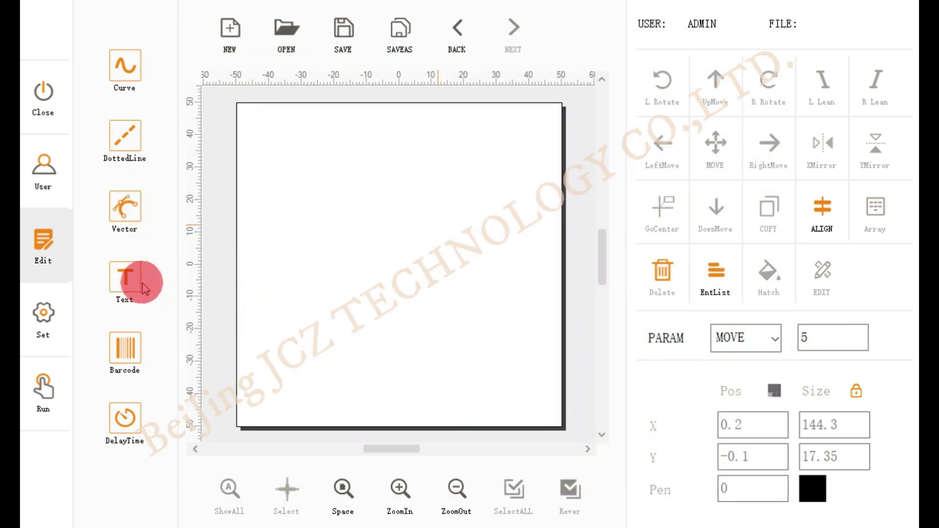
# Step: Create a variable text element with TEXT, serial 0000 and date segments
pyautogui.click(142, 287)
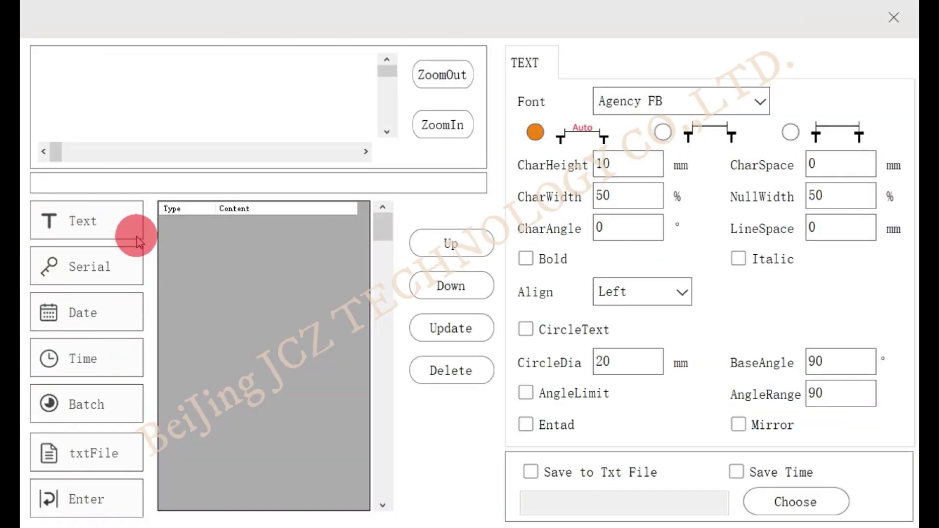
pyautogui.click(104, 222)
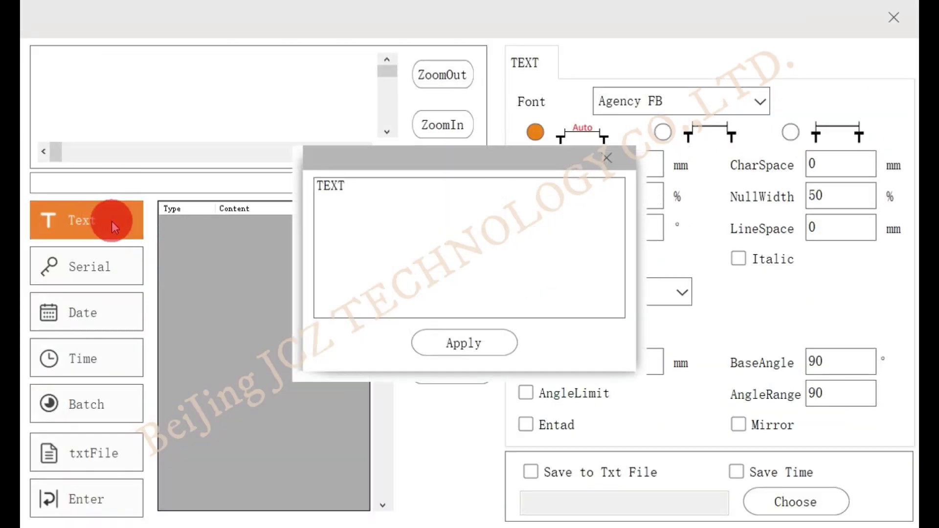
pyautogui.click(465, 344)
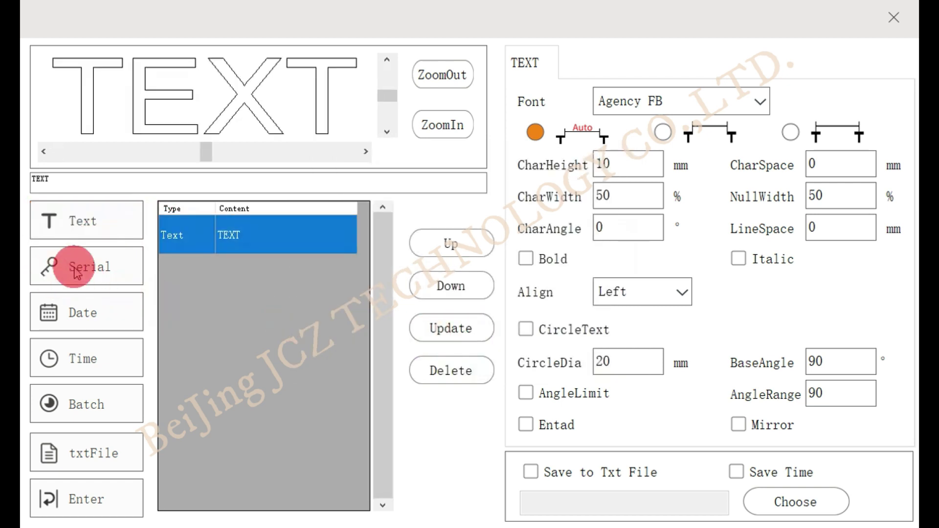
pyautogui.click(87, 267)
pyautogui.click(462, 414)
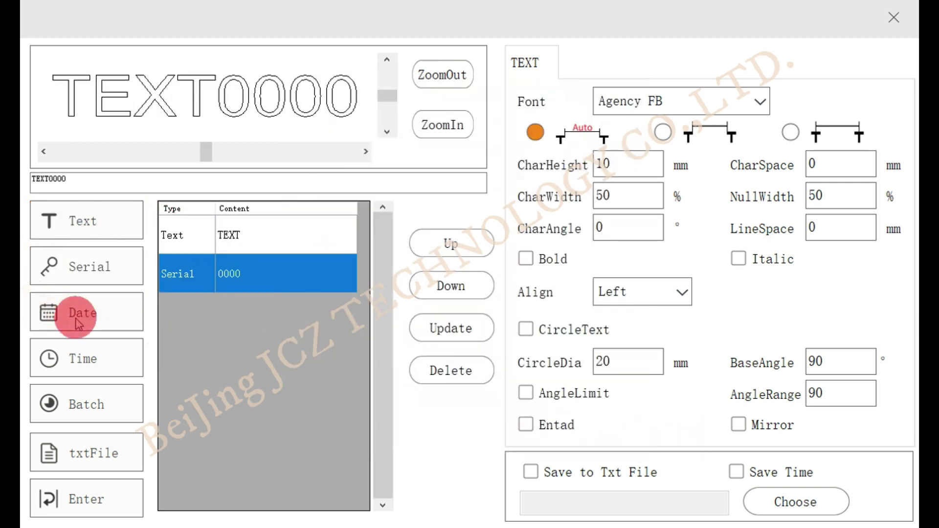
pyautogui.click(82, 314)
pyautogui.click(455, 475)
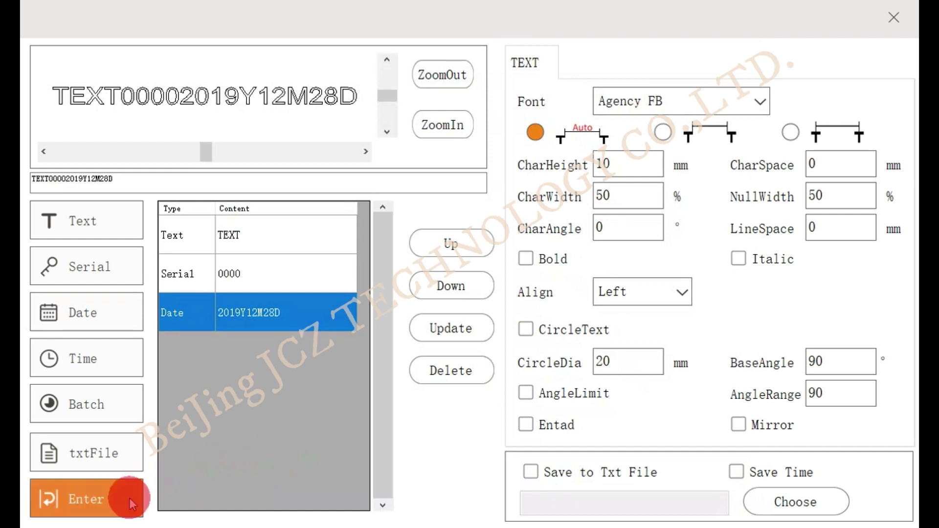
# Step: Append a line break, a time segment and a PM batch segment
pyautogui.click(86, 499)
pyautogui.click(82, 358)
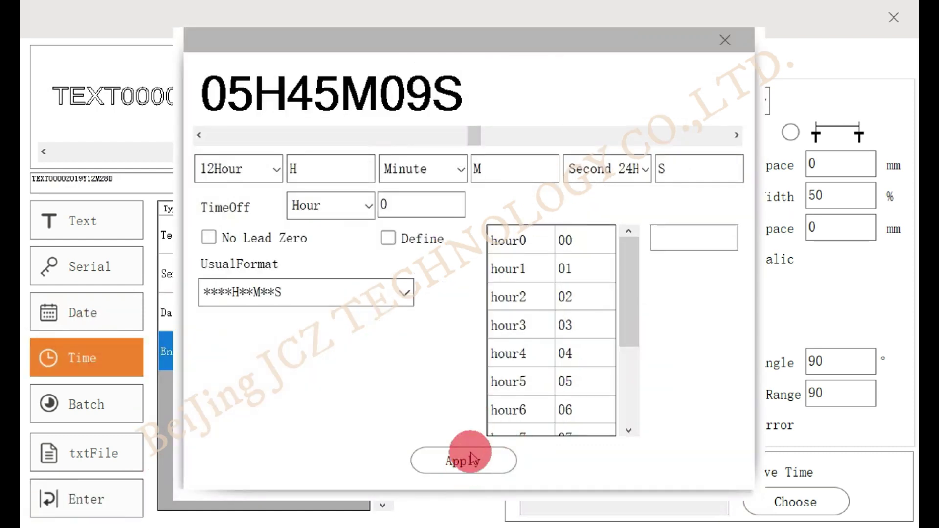
pyautogui.click(462, 461)
pyautogui.click(86, 405)
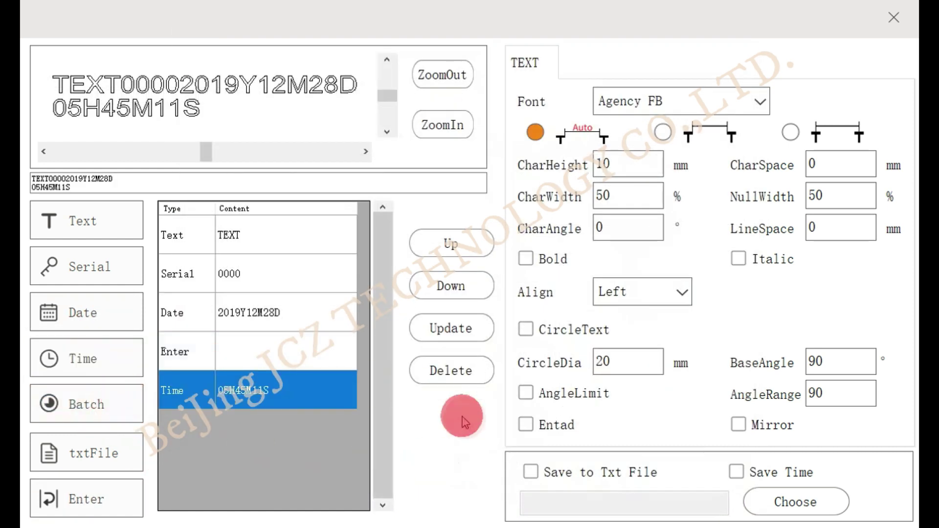
pyautogui.click(87, 405)
pyautogui.click(460, 401)
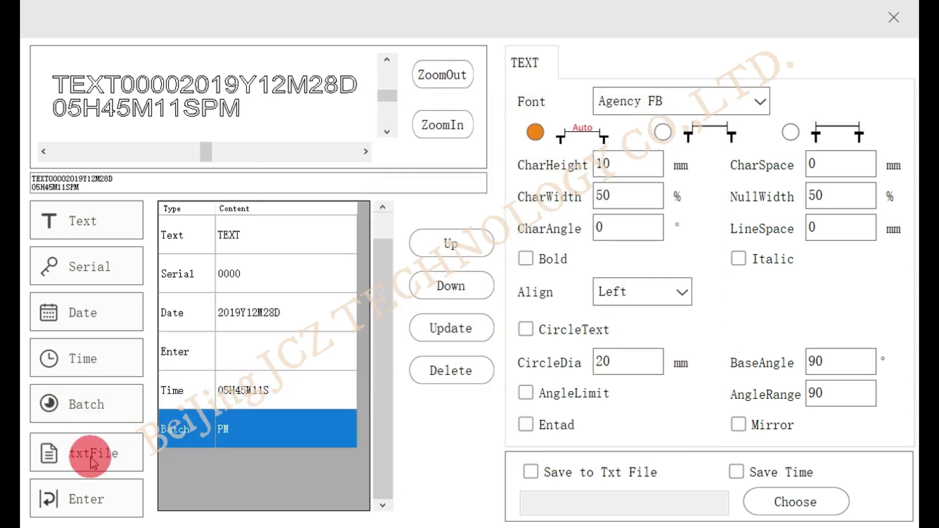
# Step: Check the text-file data source settings without applying them, then select the line break entry
pyautogui.click(94, 453)
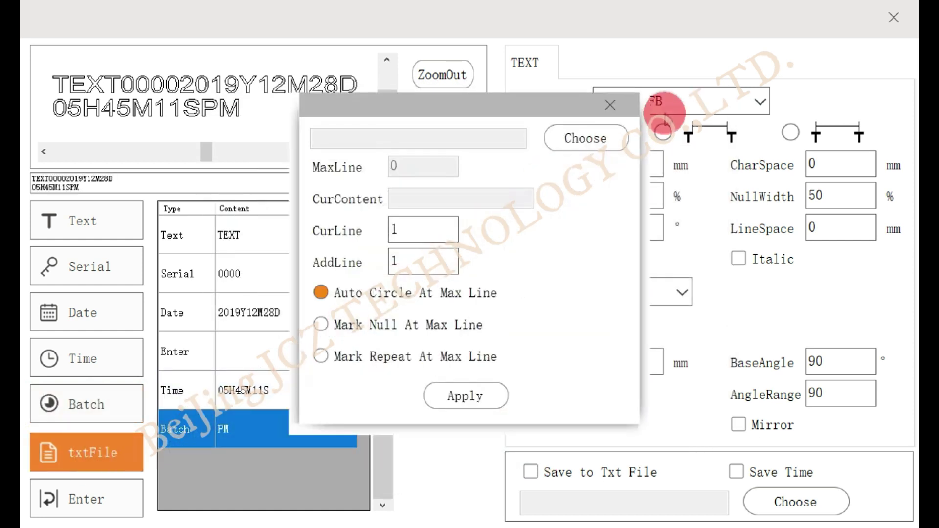
pyautogui.click(609, 102)
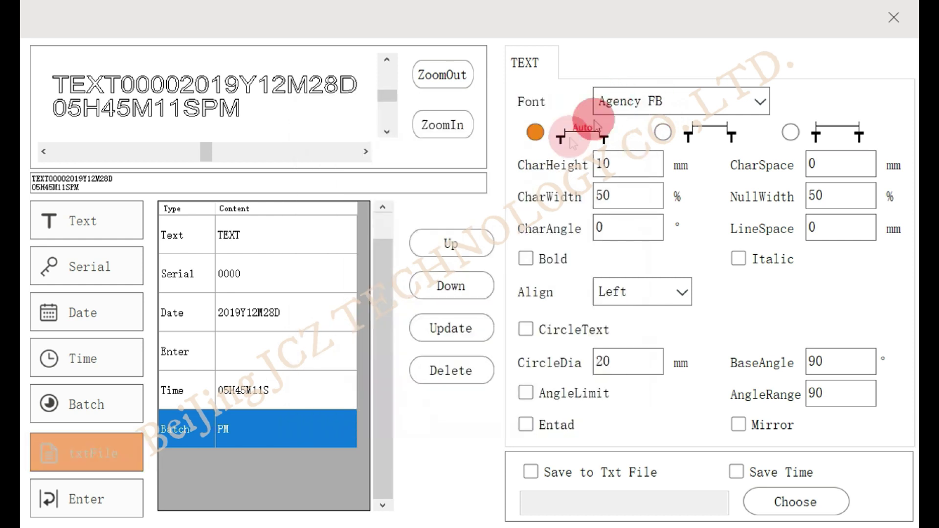
pyautogui.click(246, 359)
# Step: Move the line break above the date and set the font to Times New Roman TUR
pyautogui.click(451, 244)
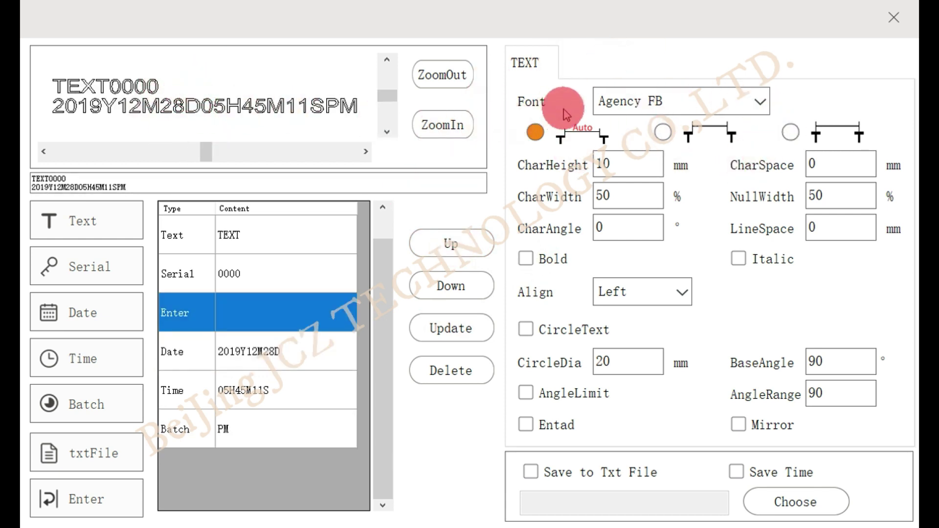
pyautogui.click(721, 104)
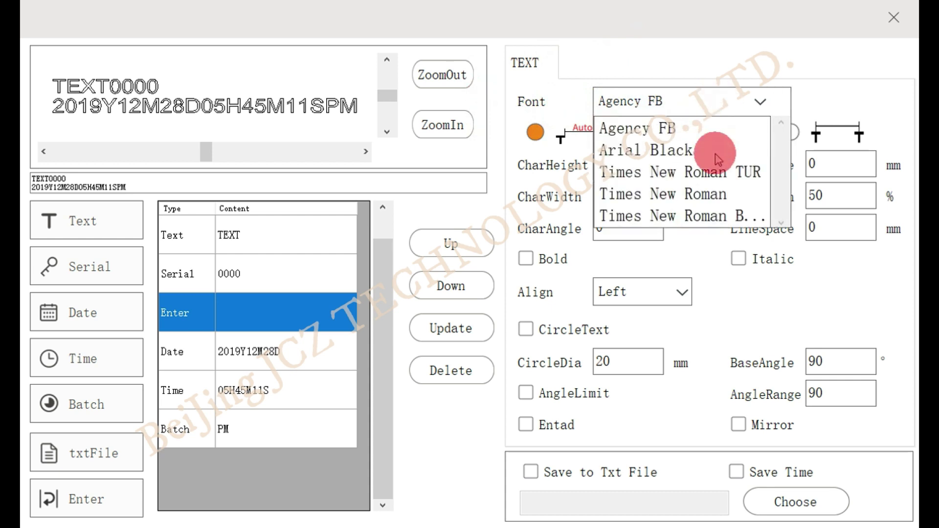
pyautogui.click(683, 170)
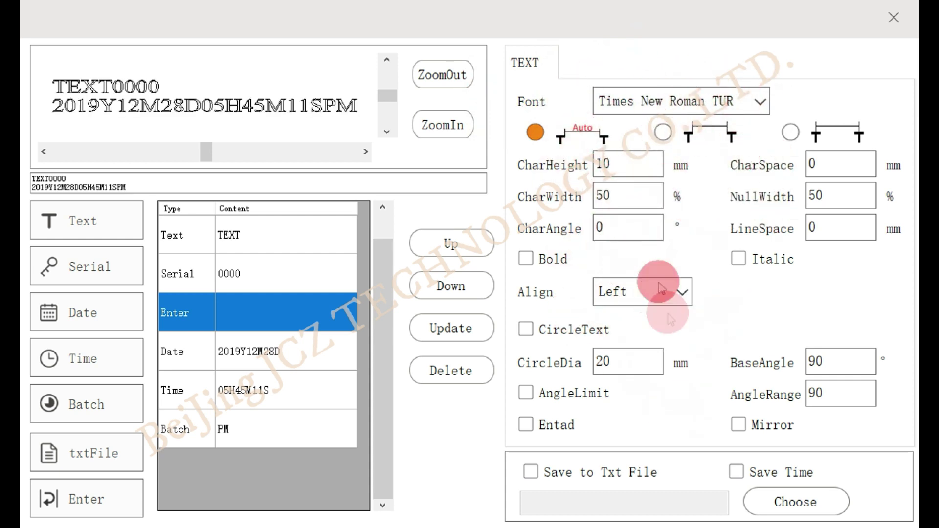
pyautogui.click(895, 21)
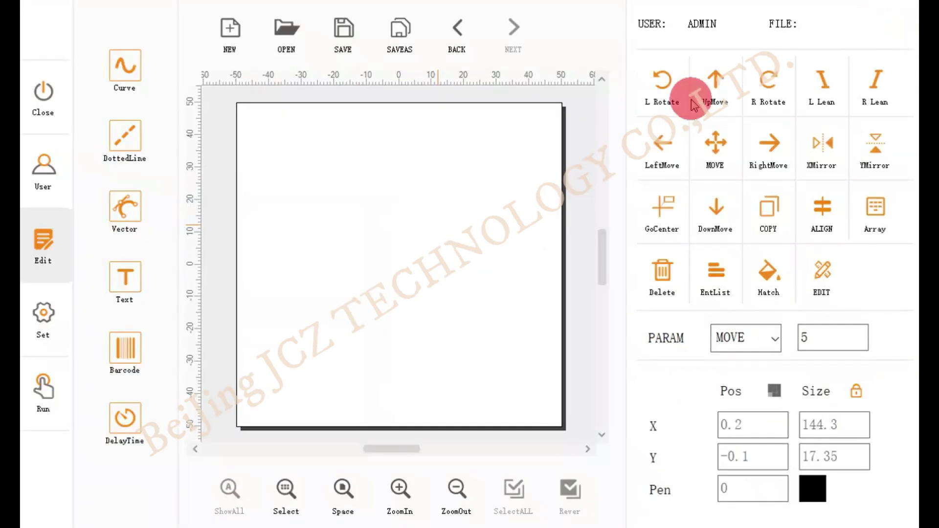
# Step: Open the barcode dialog and close it without adding a barcode
pyautogui.click(129, 353)
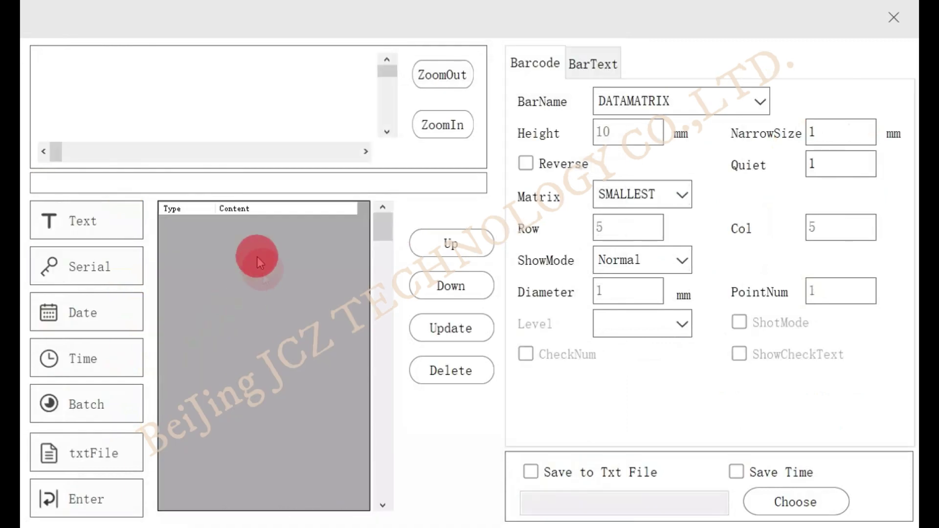
pyautogui.click(897, 22)
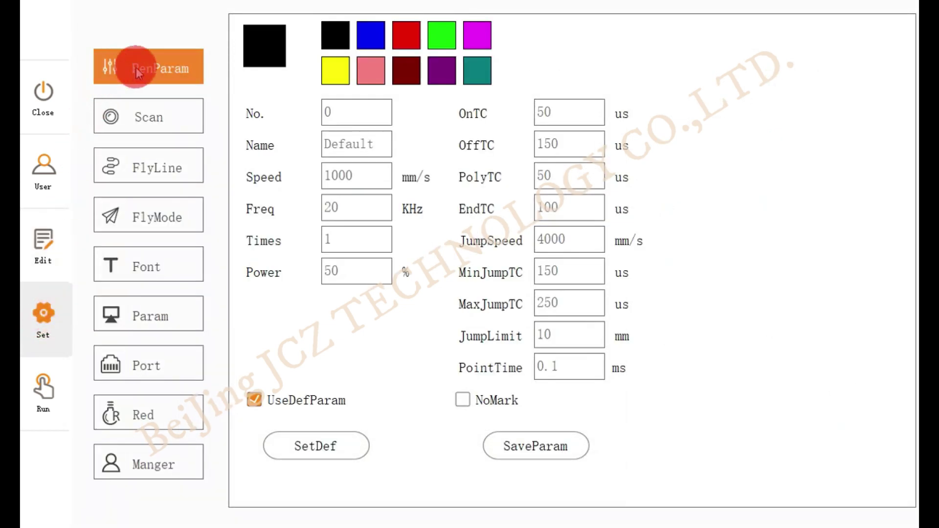
# Step: Review the scan correction settings, trying the CorFile, Cor1 and Cor2 options
pyautogui.click(172, 117)
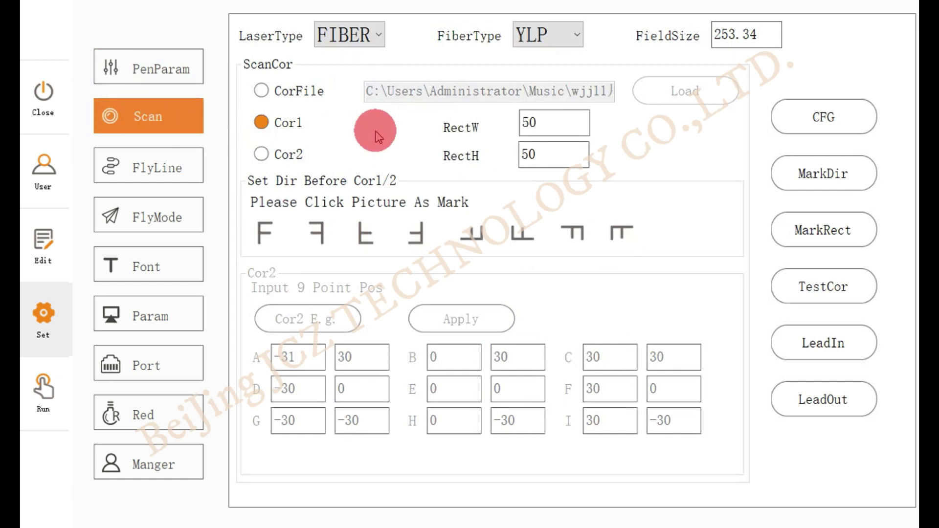
pyautogui.click(263, 92)
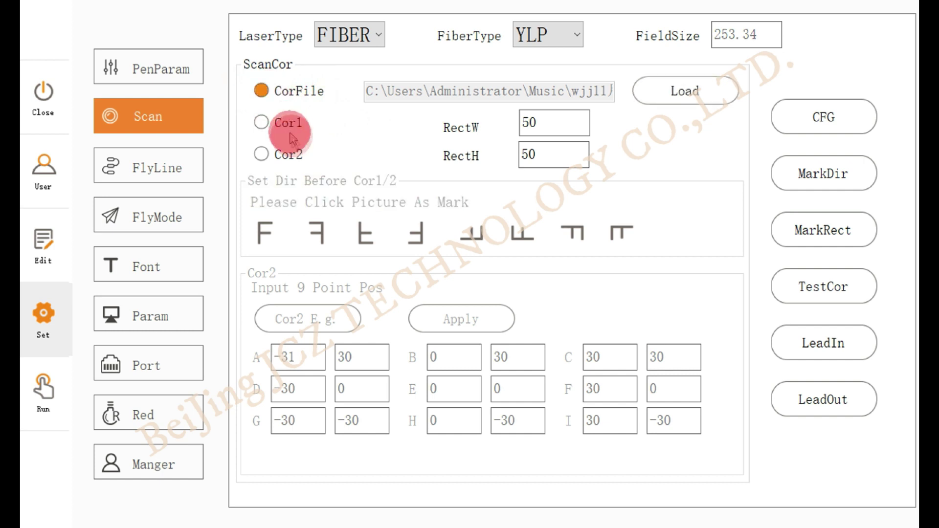
pyautogui.click(261, 122)
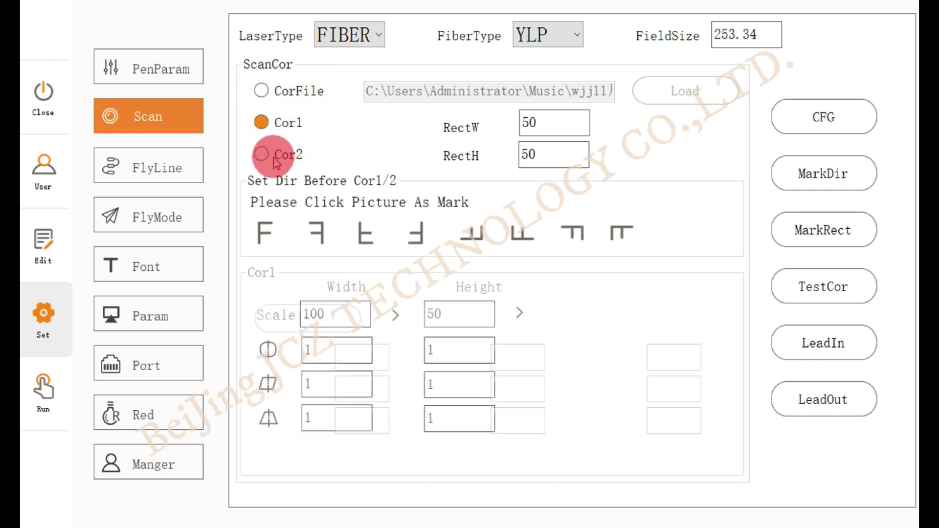
pyautogui.click(262, 155)
# Step: Review the fly-line encoder settings and make flying marks start by distance (DisMode)
pyautogui.click(157, 167)
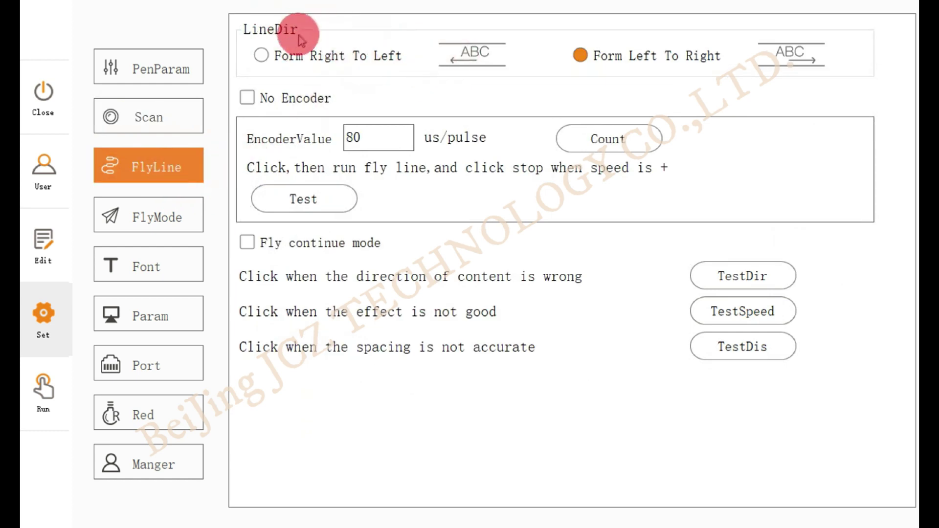
pyautogui.click(157, 218)
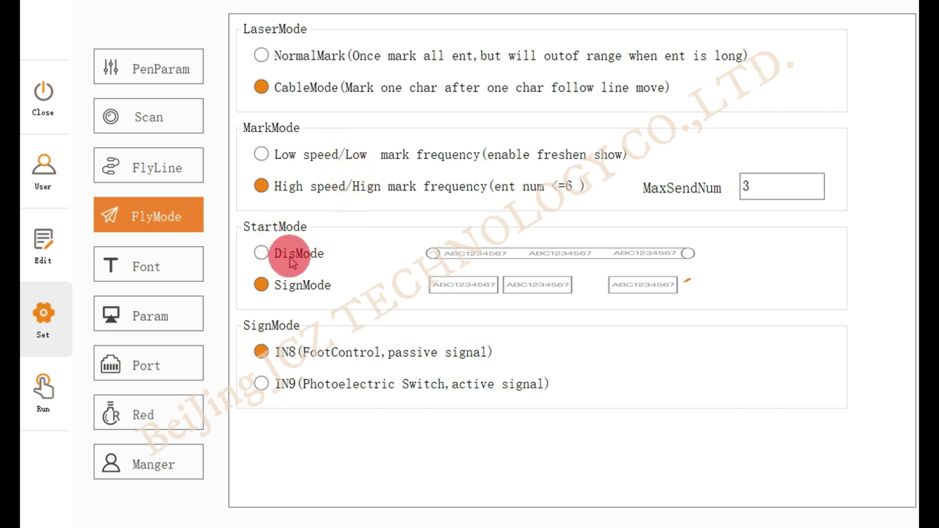
pyautogui.click(262, 254)
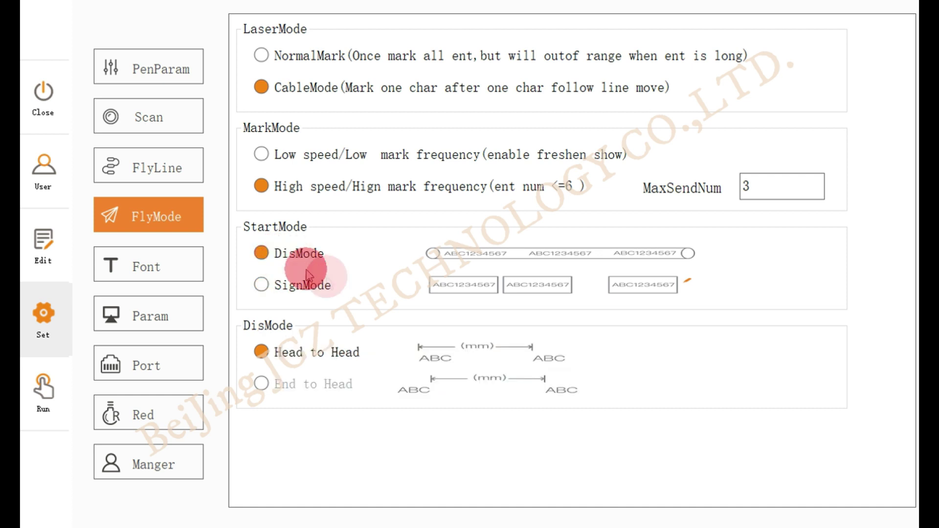
pyautogui.click(162, 266)
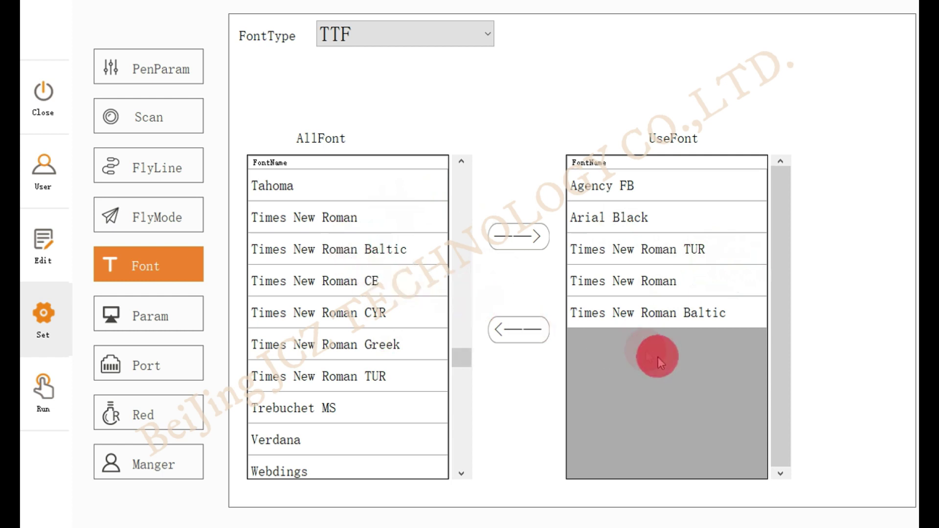
# Step: Add Times New Roman CE to the used fonts and remove Arial Black
pyautogui.click(315, 281)
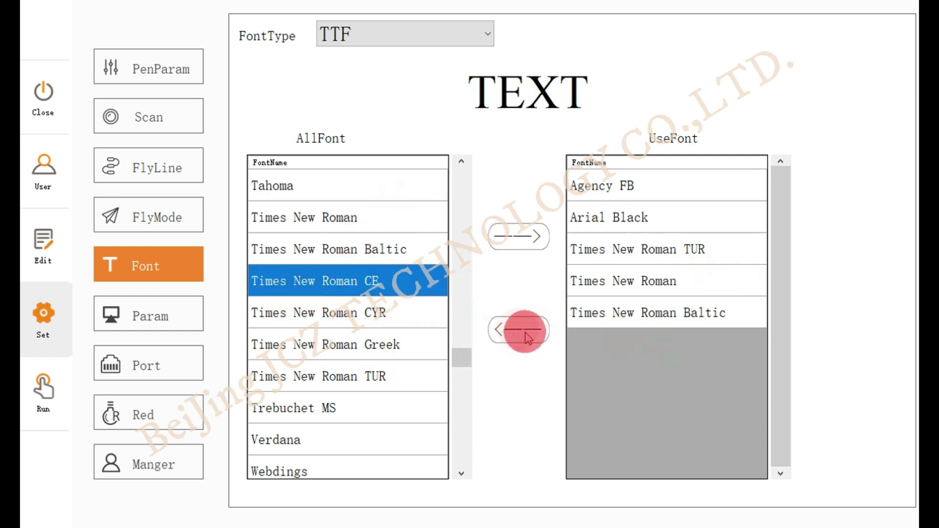
pyautogui.click(518, 235)
pyautogui.click(608, 218)
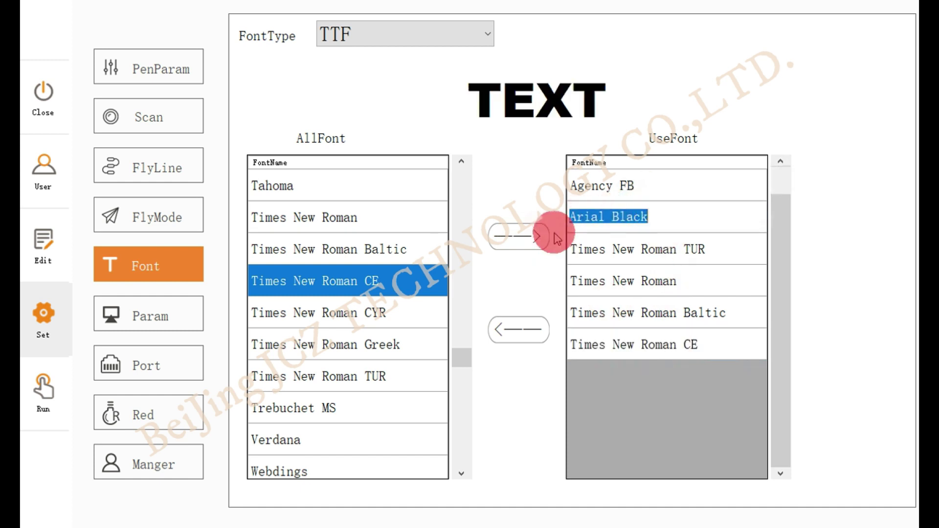
pyautogui.click(523, 334)
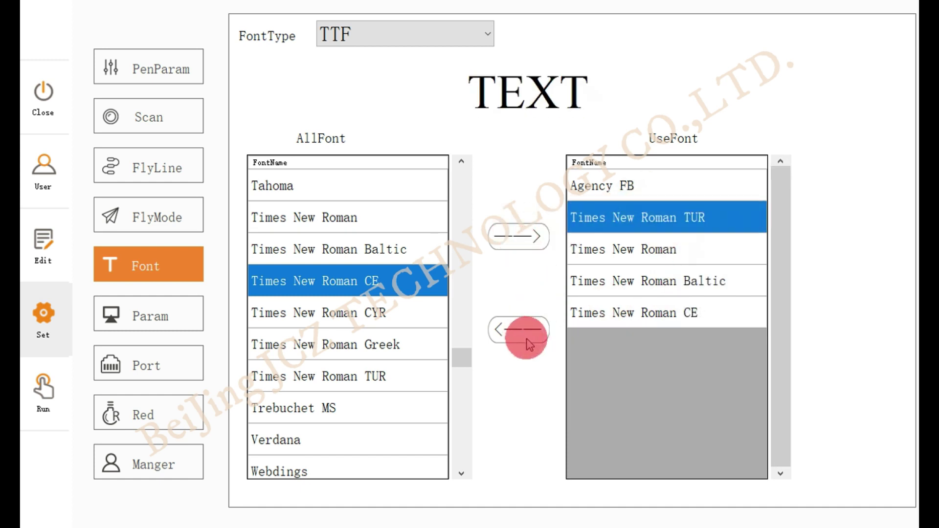
# Step: Review the Param, Port, Red and Manger pages, then bring up the run interface
pyautogui.click(149, 316)
pyautogui.click(147, 365)
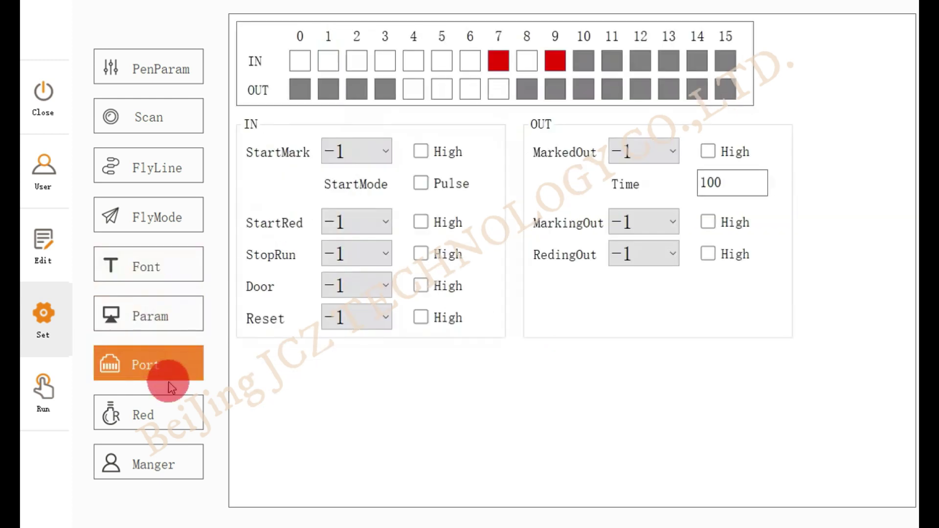
pyautogui.click(150, 411)
pyautogui.click(158, 461)
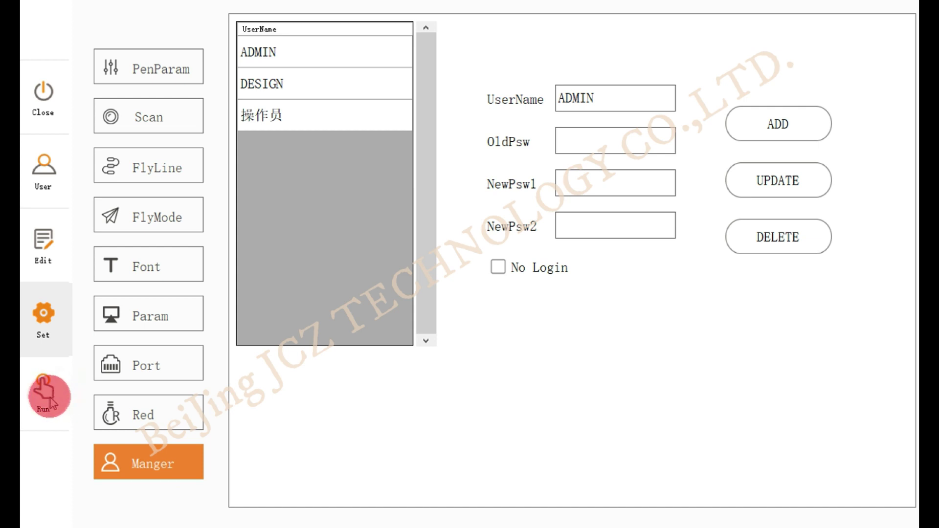
pyautogui.click(50, 382)
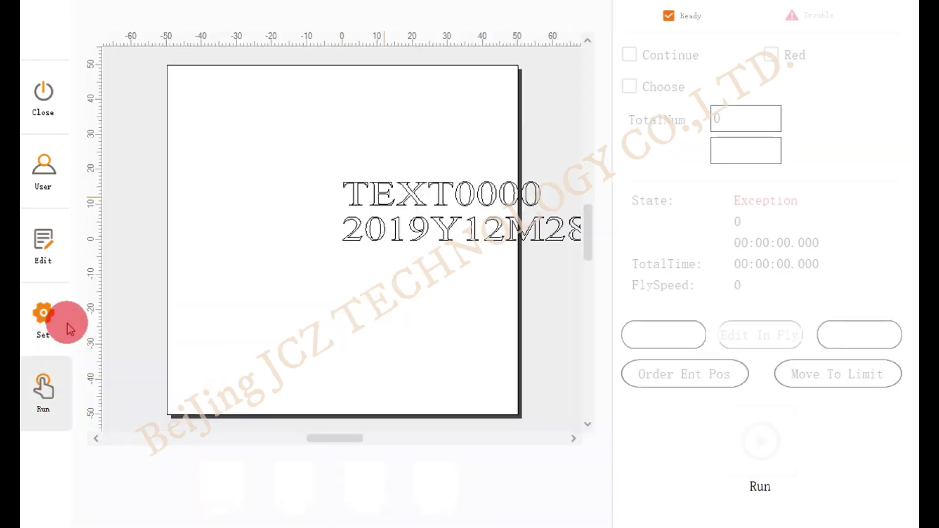